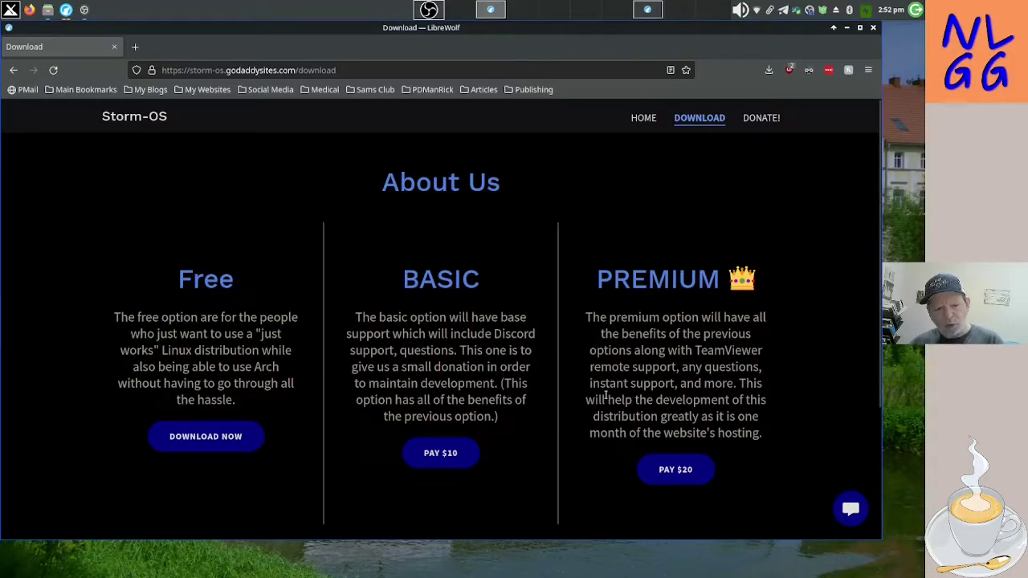
- Choose the free Storm-OS download option and follow the Google Drive link listed for the Debian download
click(203, 438)
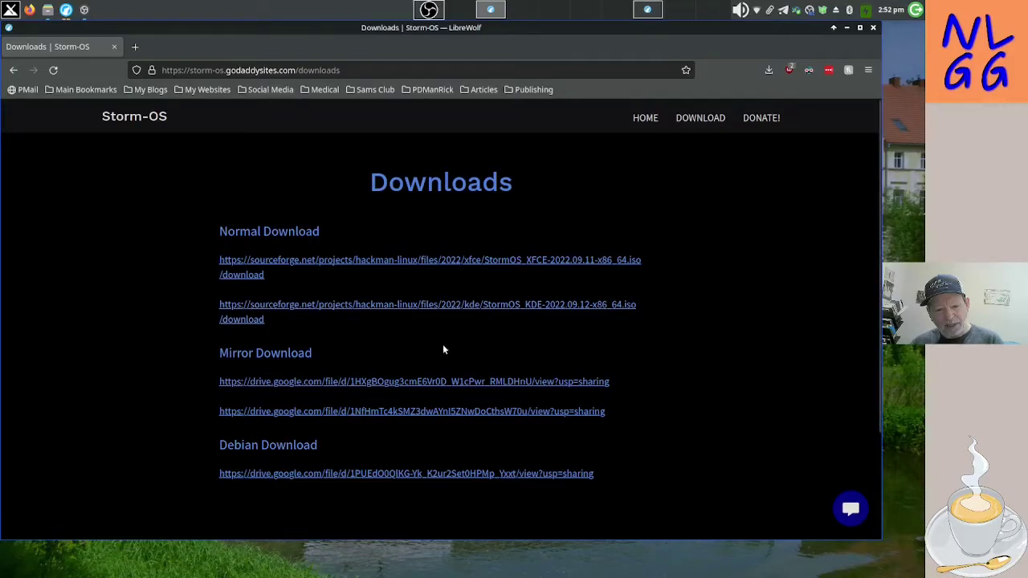
click(323, 473)
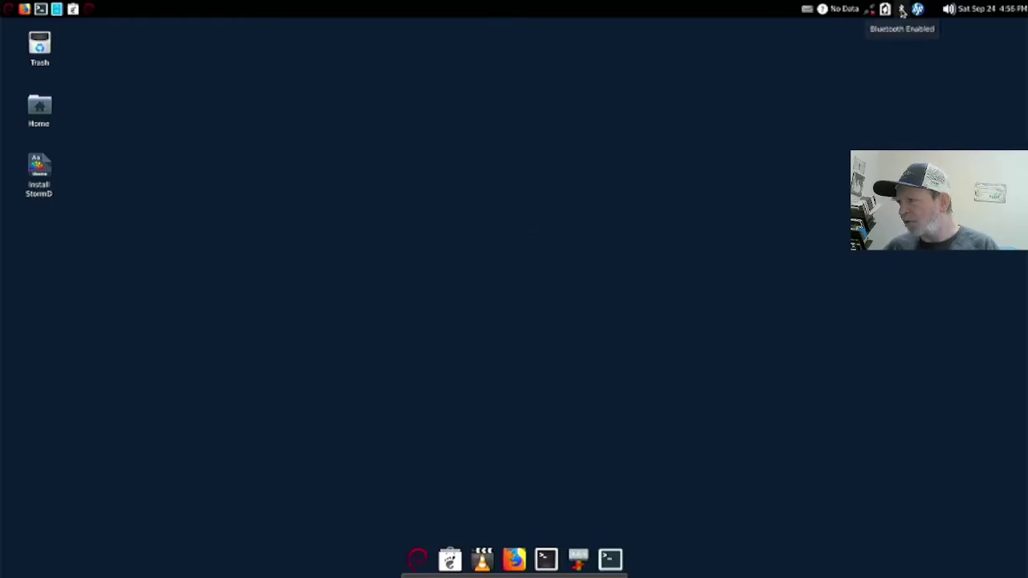
- Connect to the home Wi-Fi network from the additional networks list, entering the Wi-Fi password
click(871, 9)
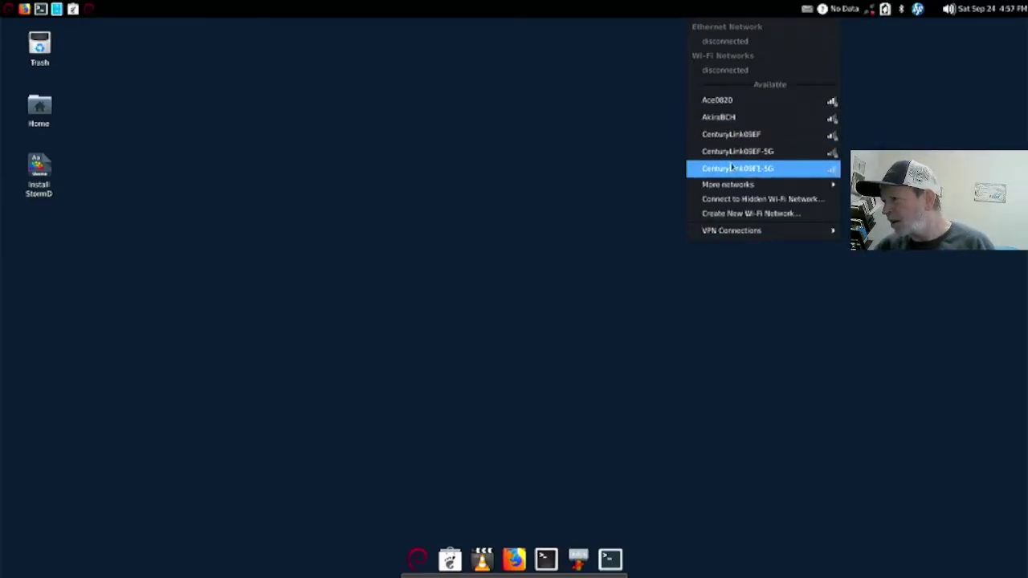
mouse_move(721, 188)
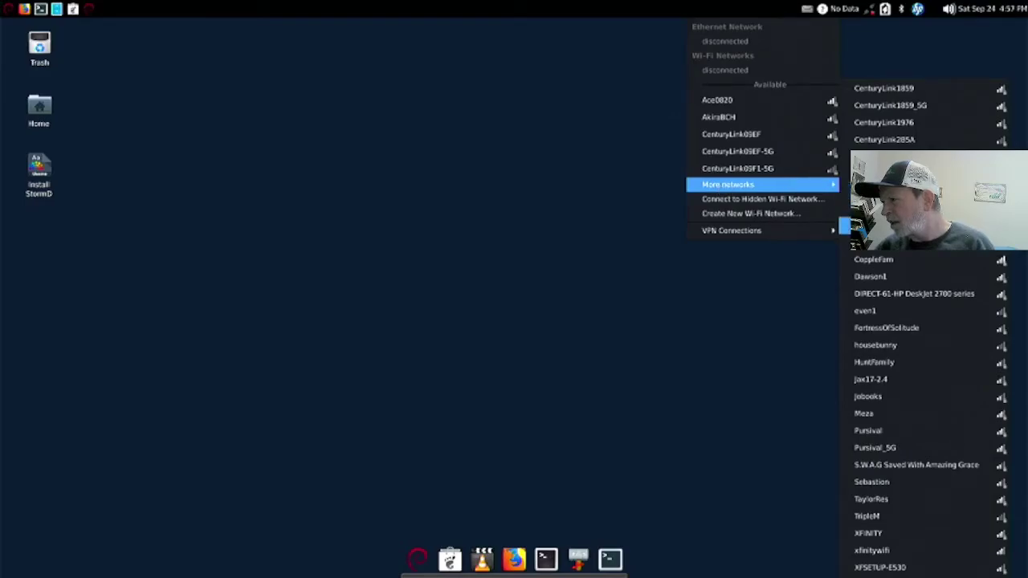
click(890, 259)
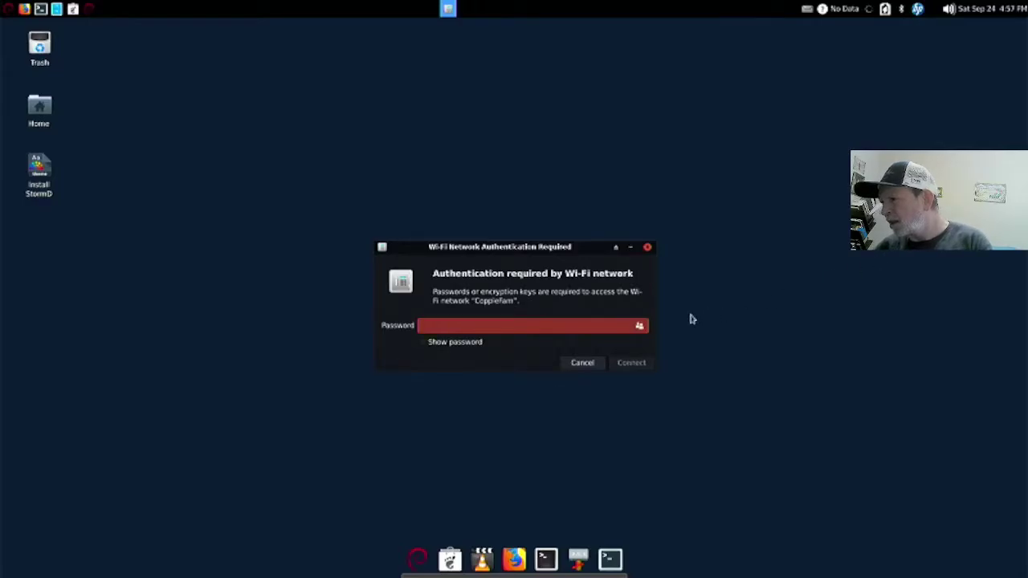
click(595, 327)
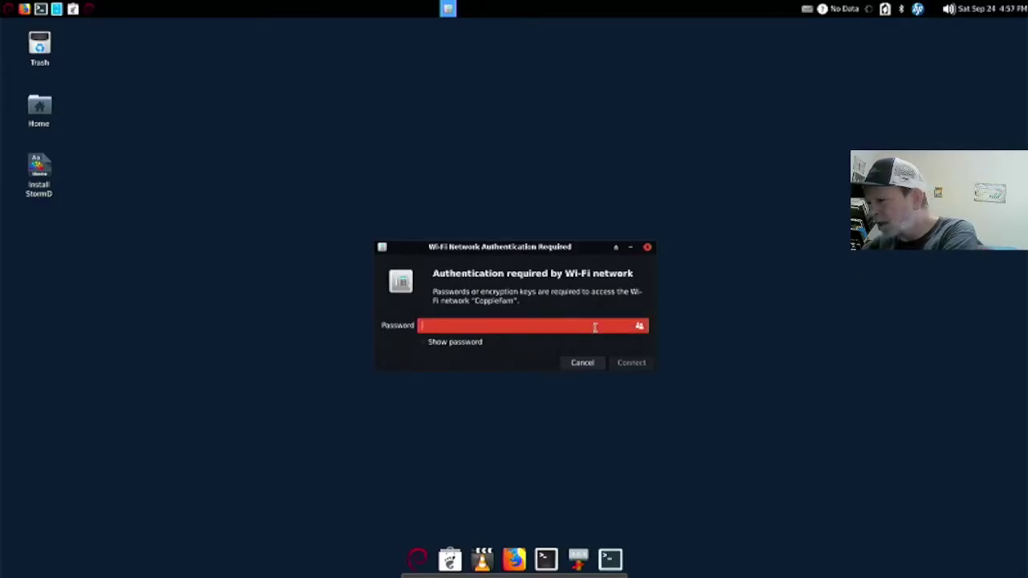
text(****)
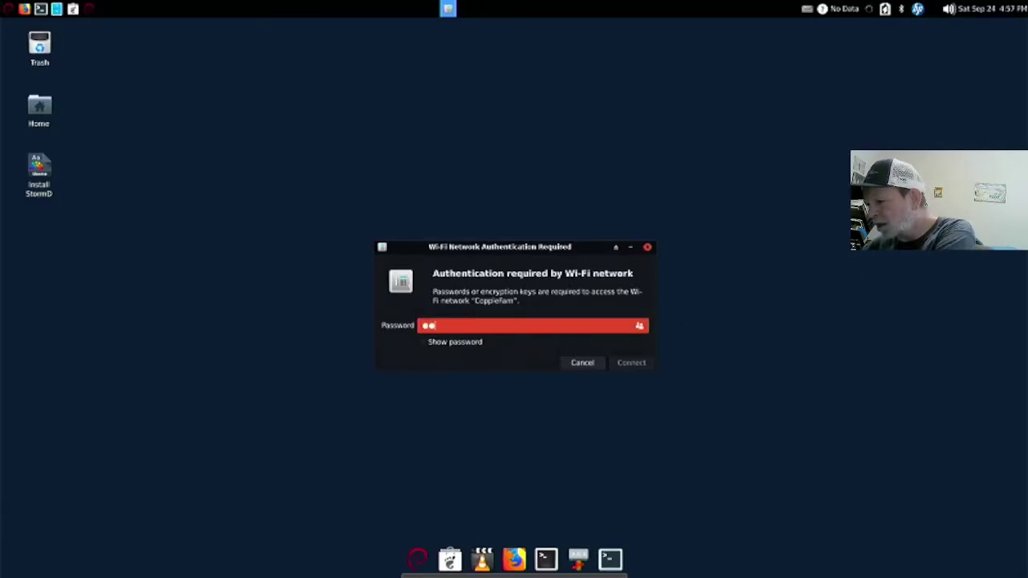
text(*)
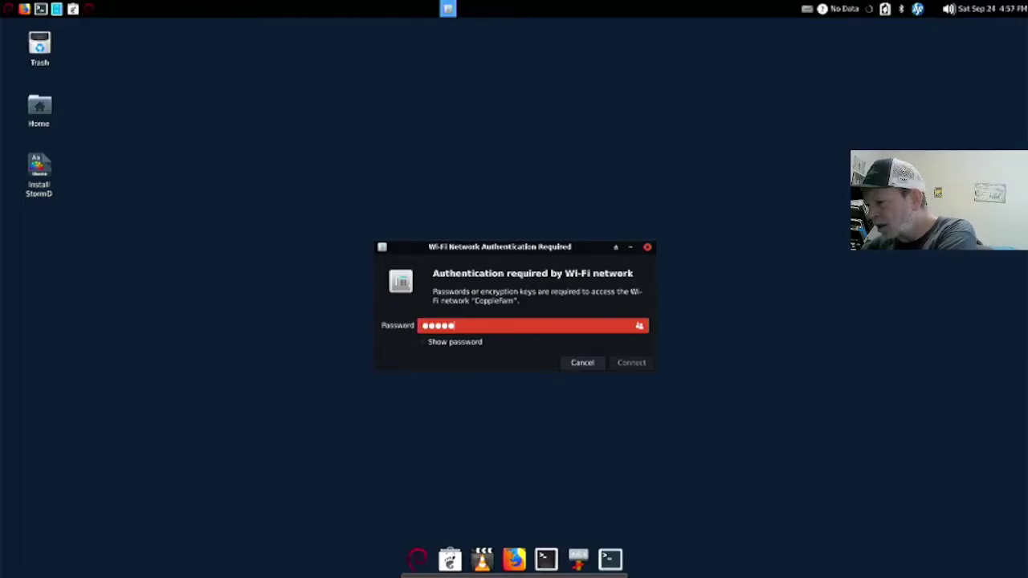
text(**)
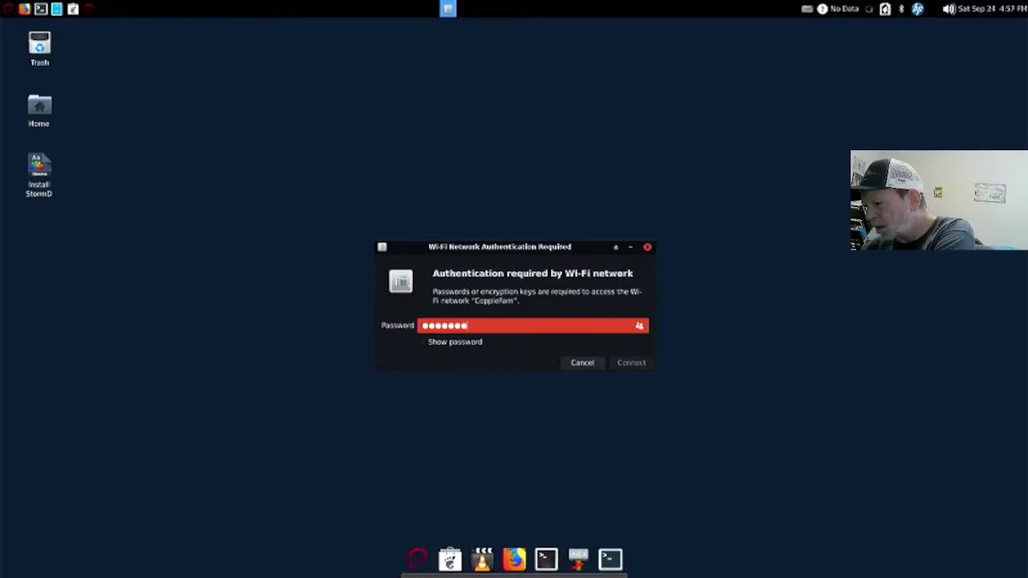
text(****)
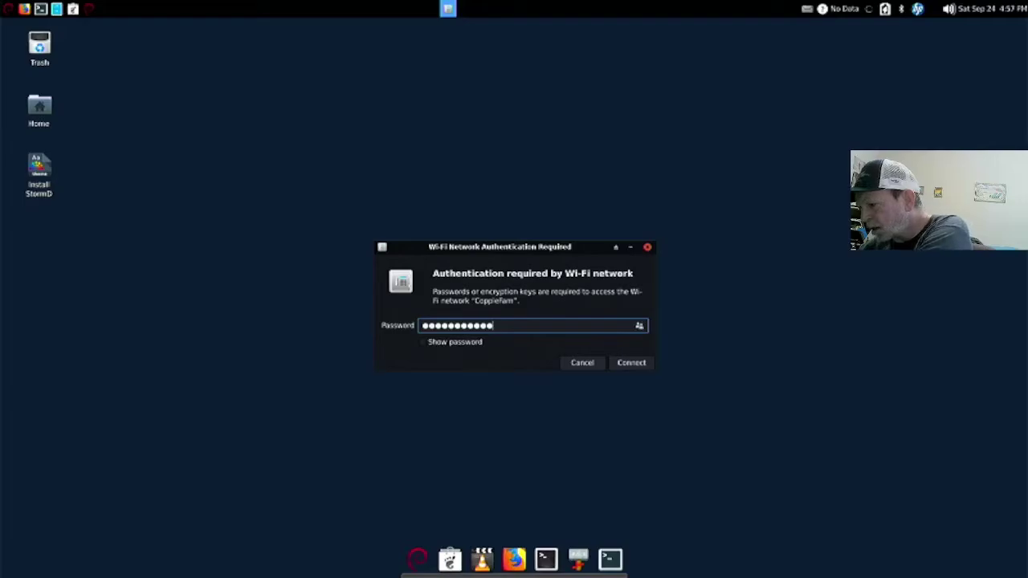
key(Return)
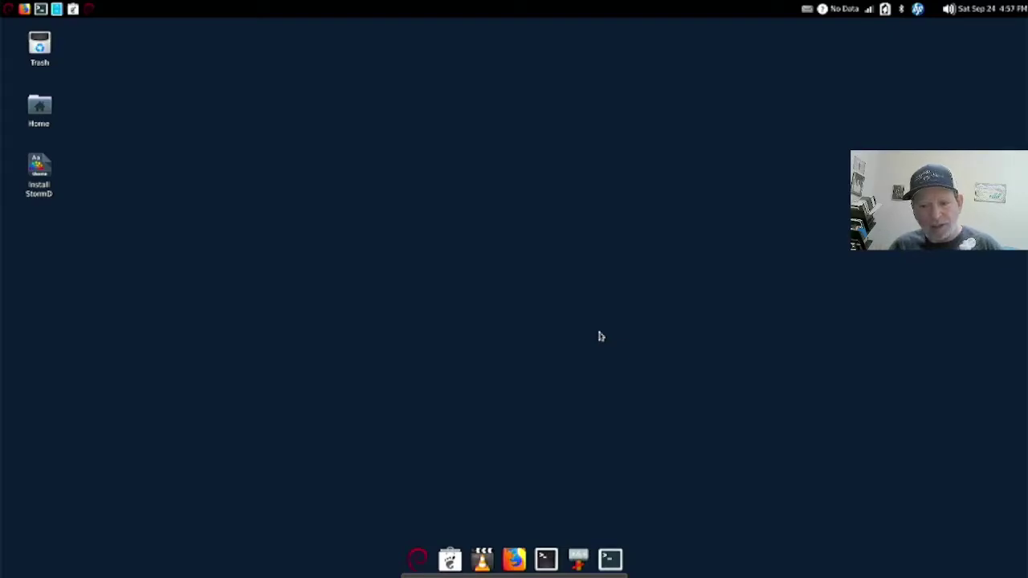
- Launch the StormD installer, keep American English as the language and set the time zone to Denver in America
click(39, 188)
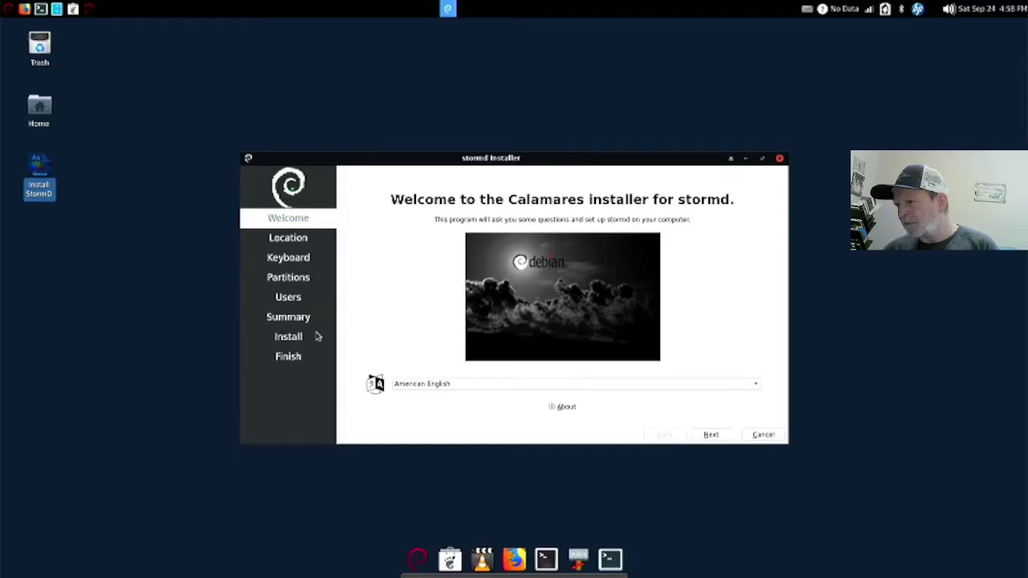
click(712, 436)
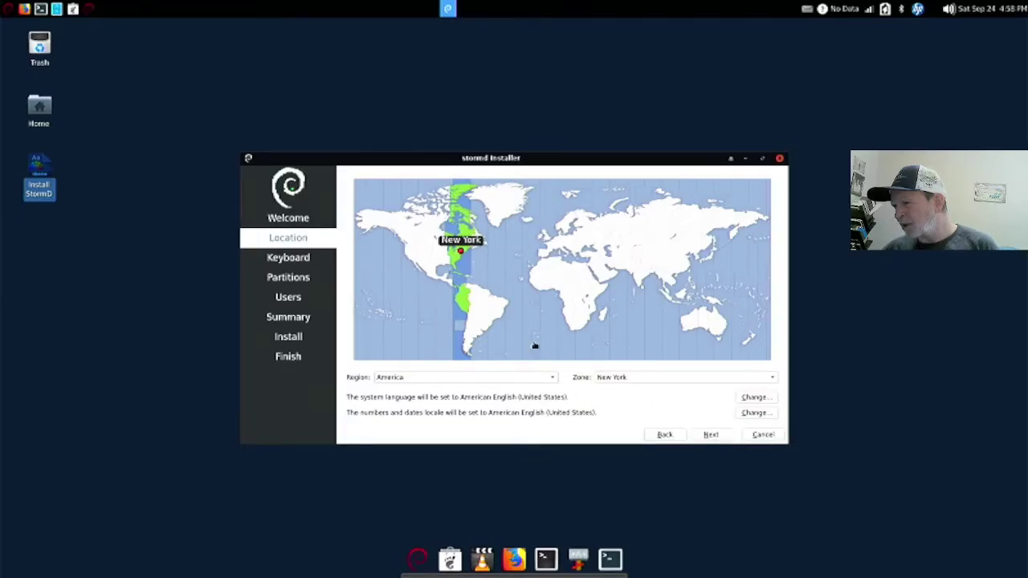
click(426, 257)
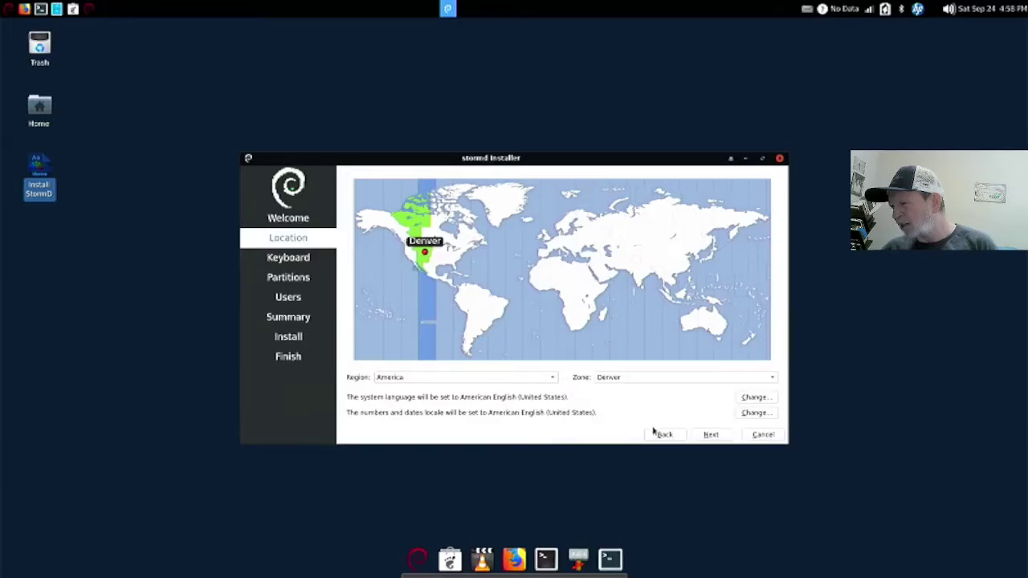
click(709, 435)
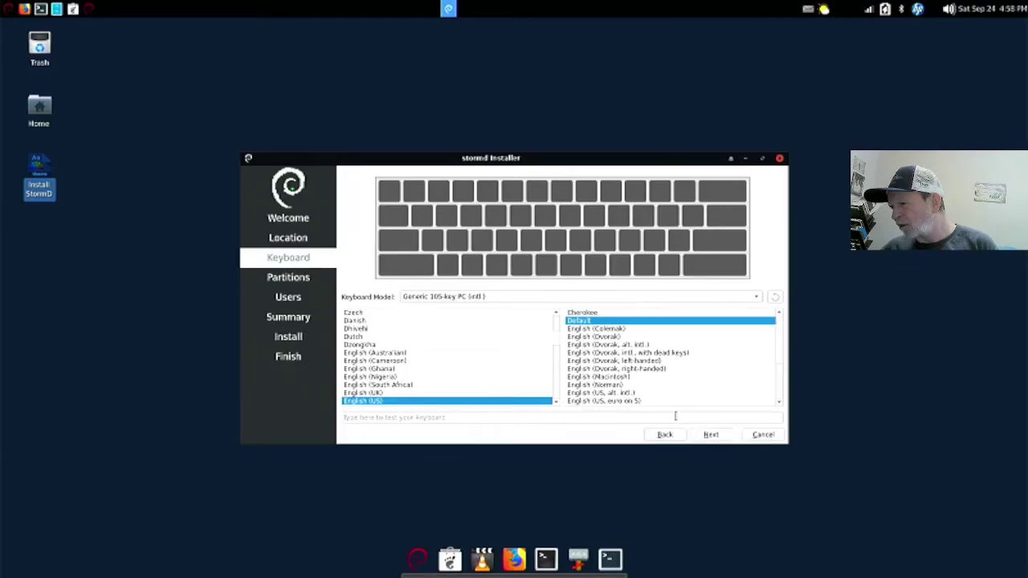
- Test the keyboard with "kkldk" and accept the default English (US) layout
click(675, 418)
text(kkldk)
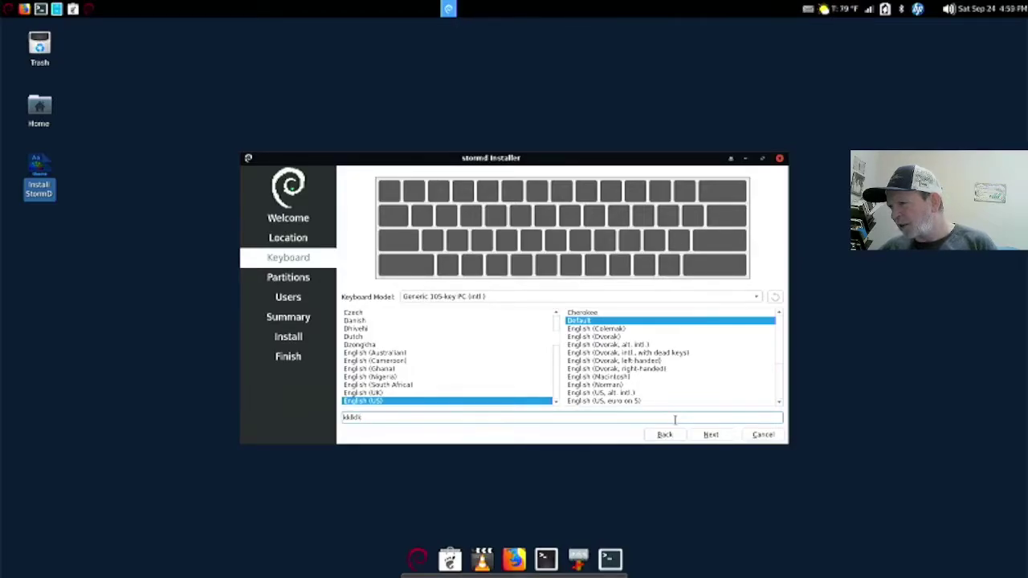
click(716, 437)
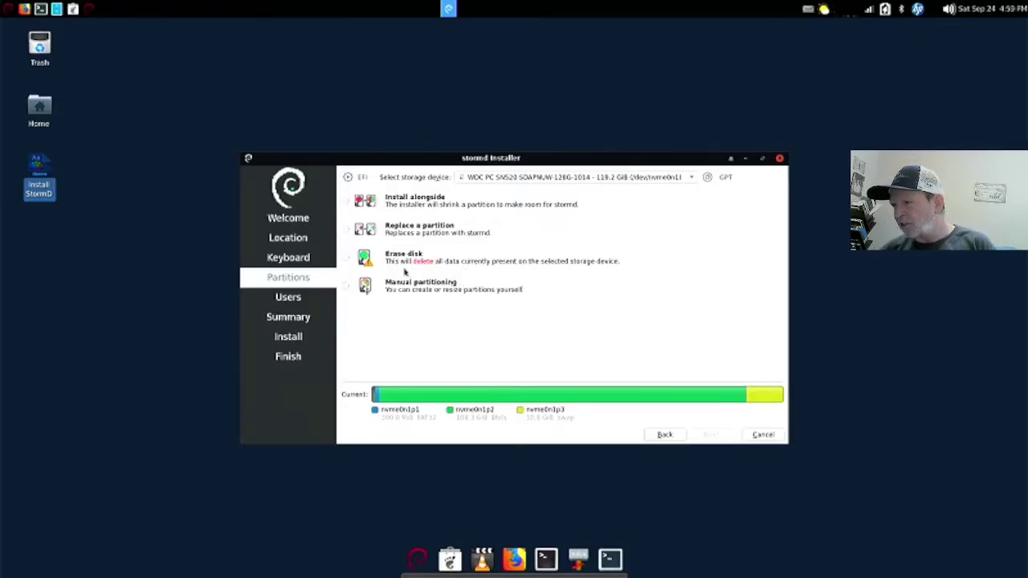
- Choose Erase disk for partitioning, check the available storage devices and keep the 119.2 GiB WDC drive /dev/nvme0n1 as the target
click(346, 259)
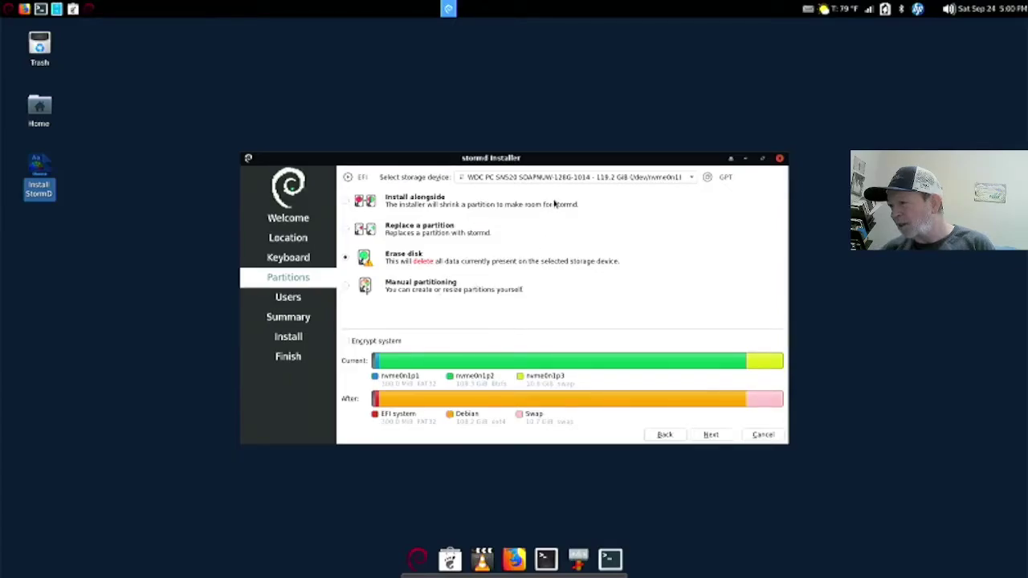
click(688, 180)
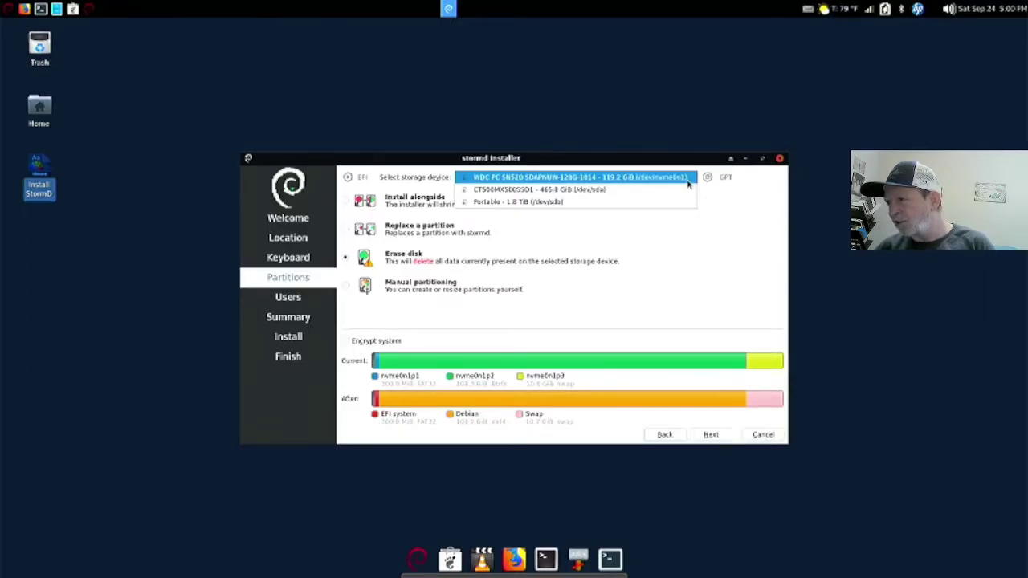
click(723, 201)
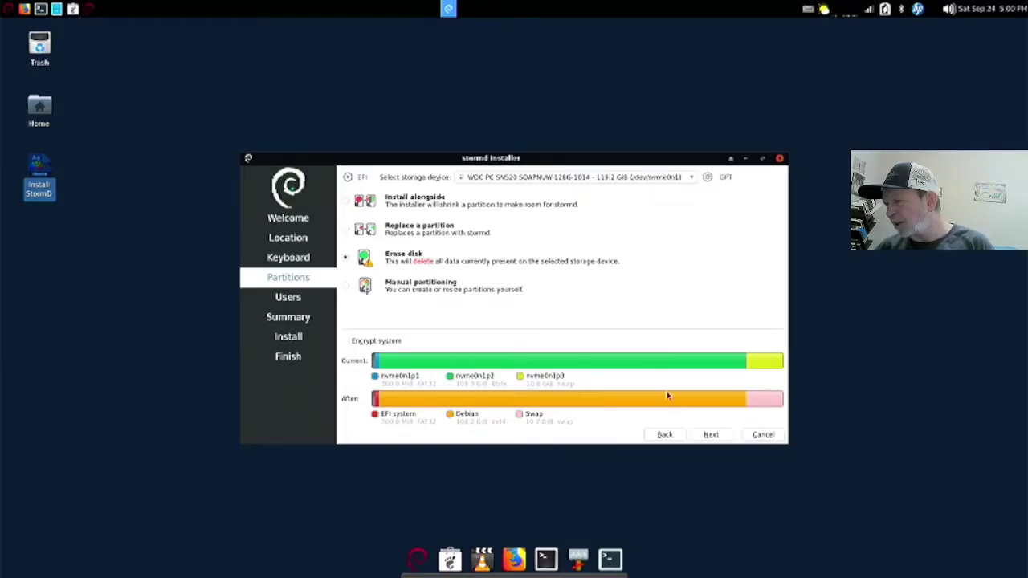
click(708, 435)
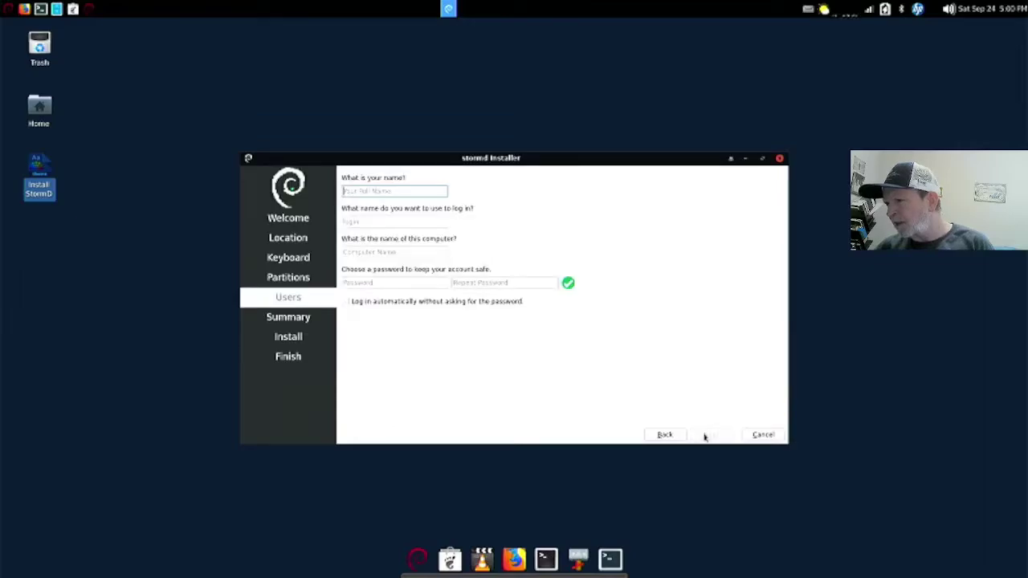
- Fill in the user's full name and login name, and name the computer aspire5
text(R)
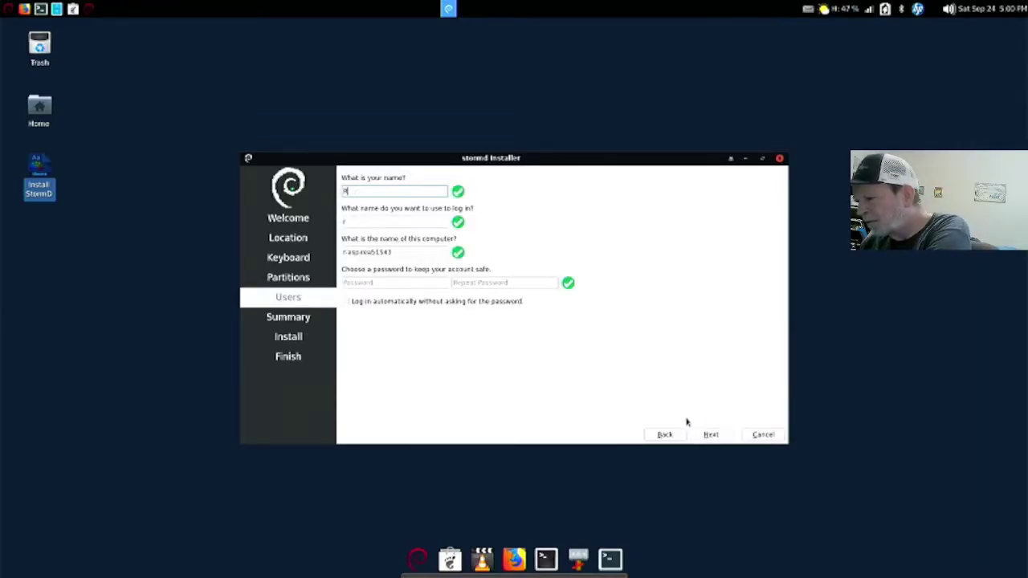
text(ick C)
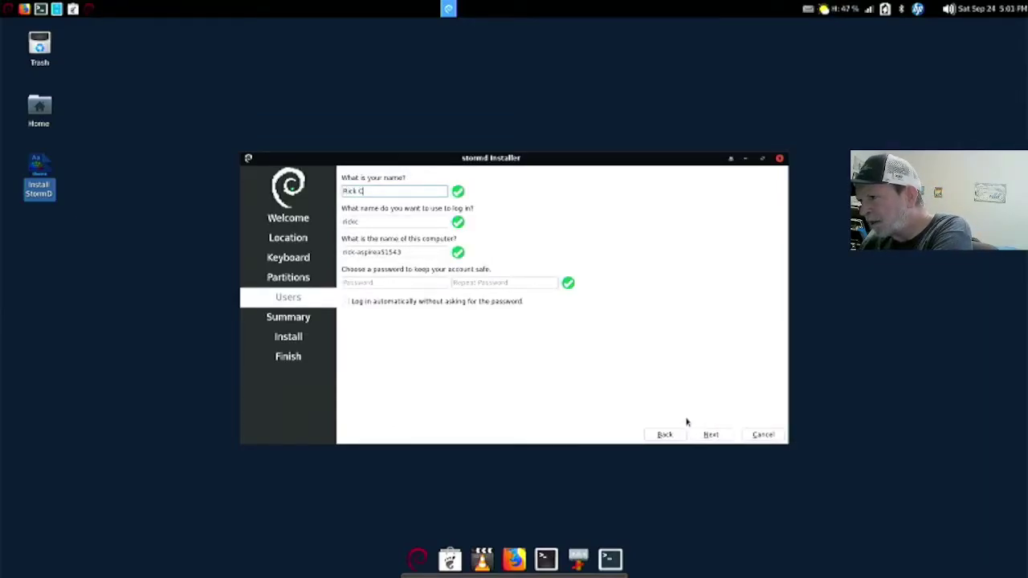
text(opple)
key(Tab)
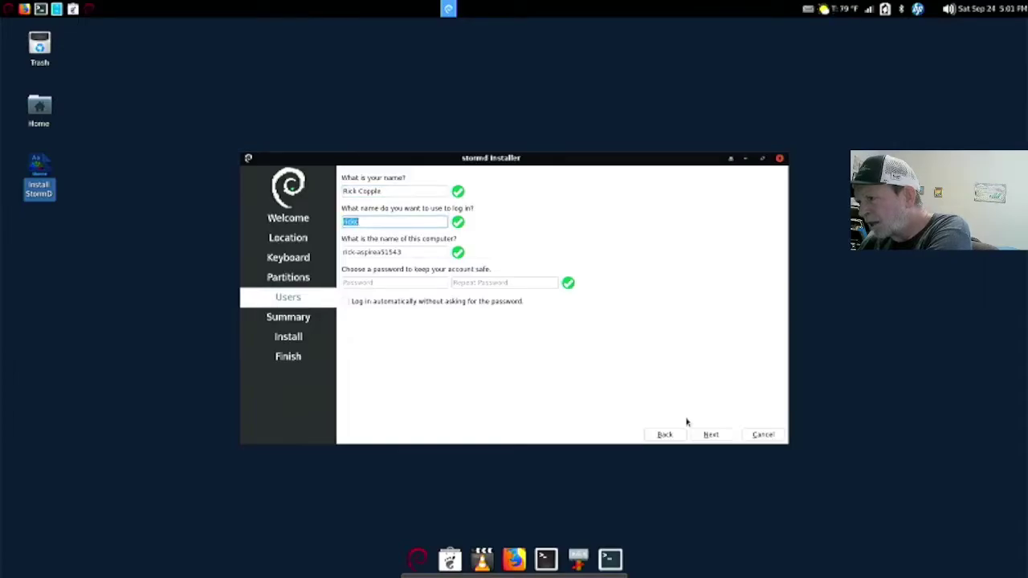
text(rick)
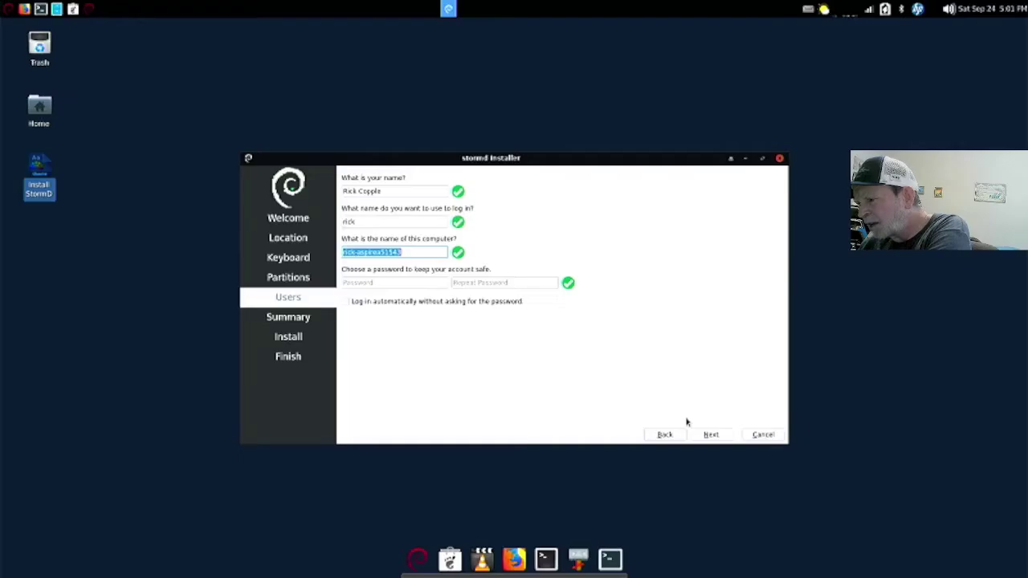
text(aspi)
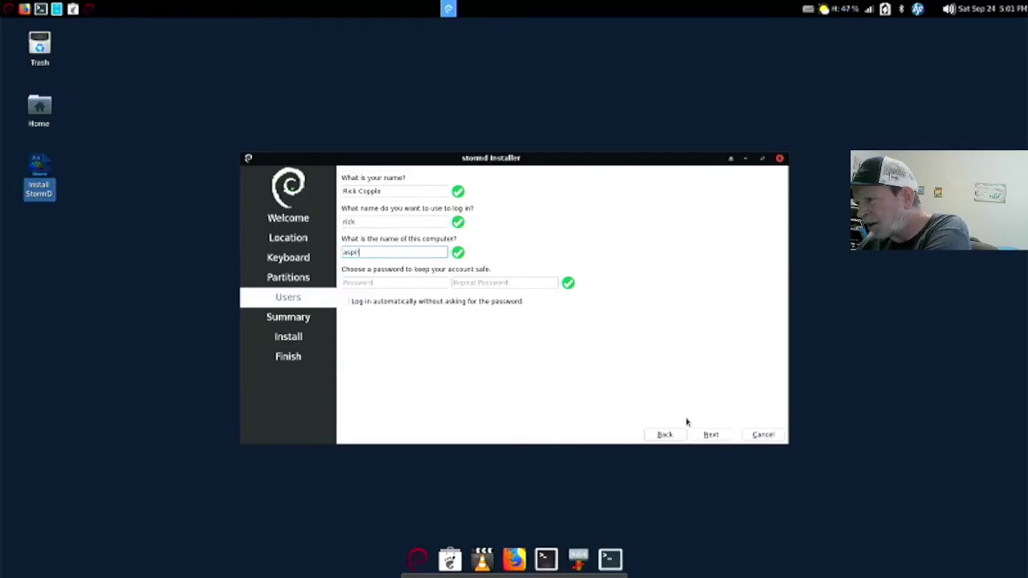
text(re5)
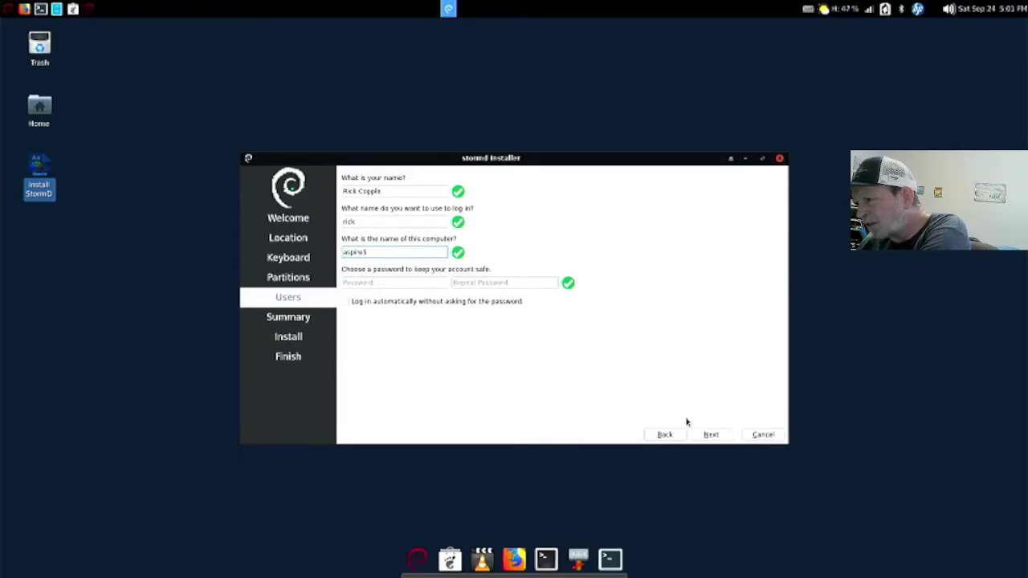
- Enter the account password and repeat it in the confirmation field
key(Tab)
text(****)
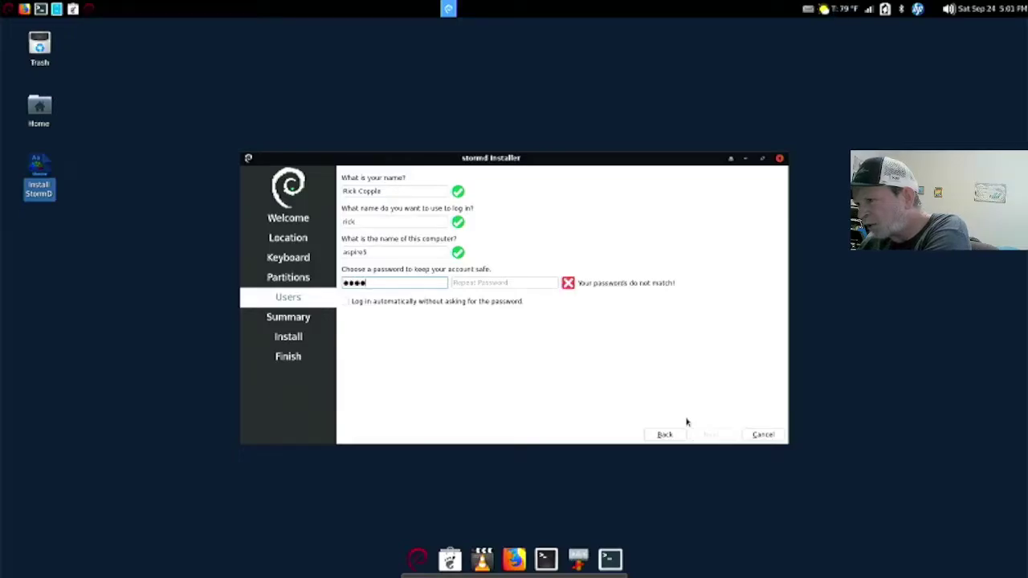
text(**)
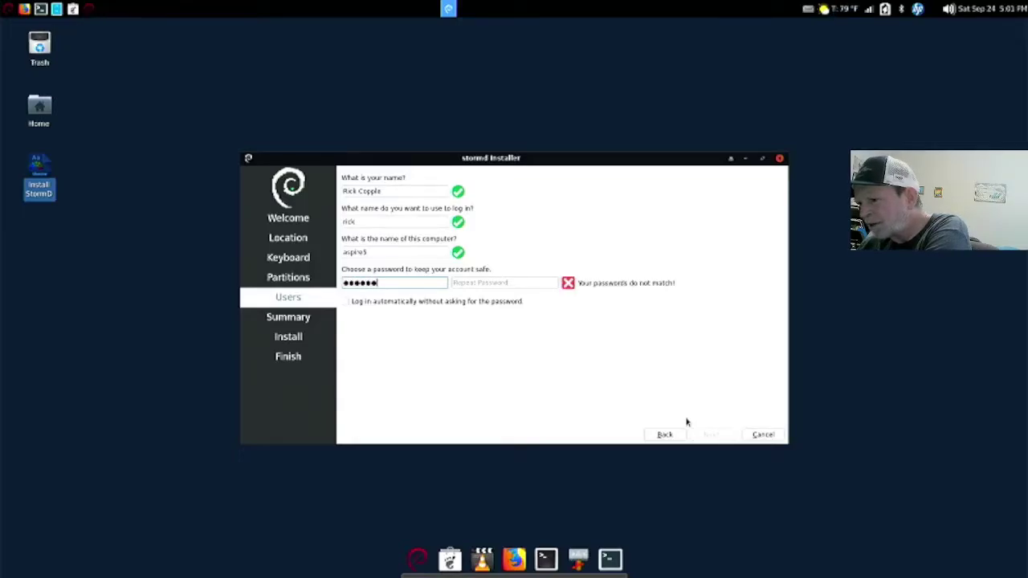
key(Tab)
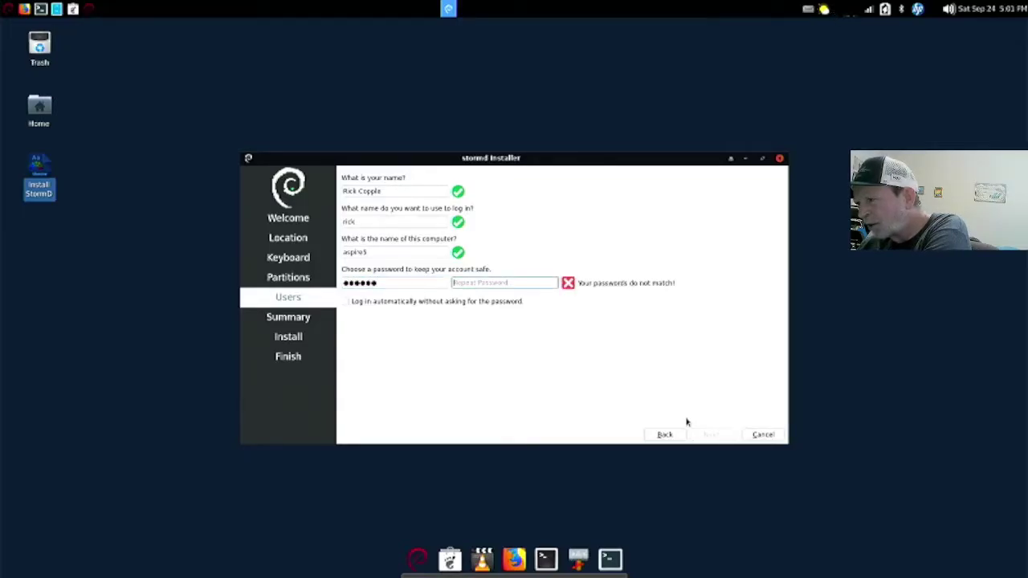
text(*)
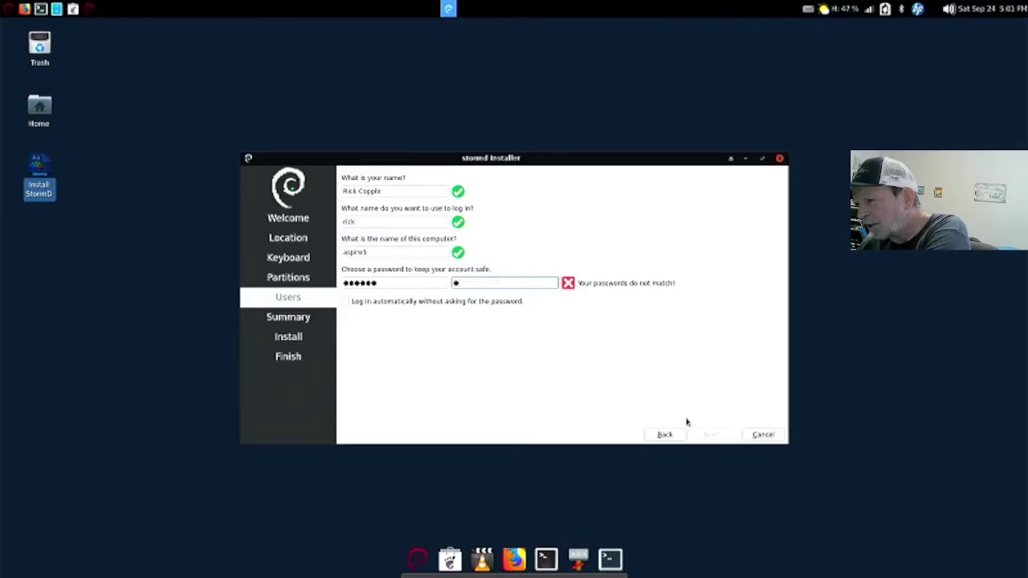
text(**)
key(BackSpace)
key(BackSpace)
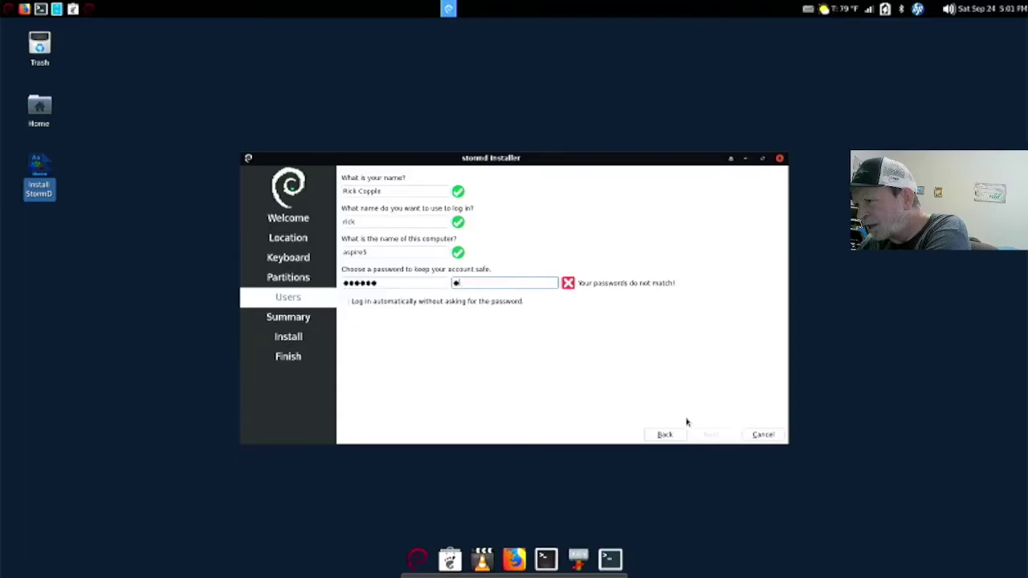
text(*****)
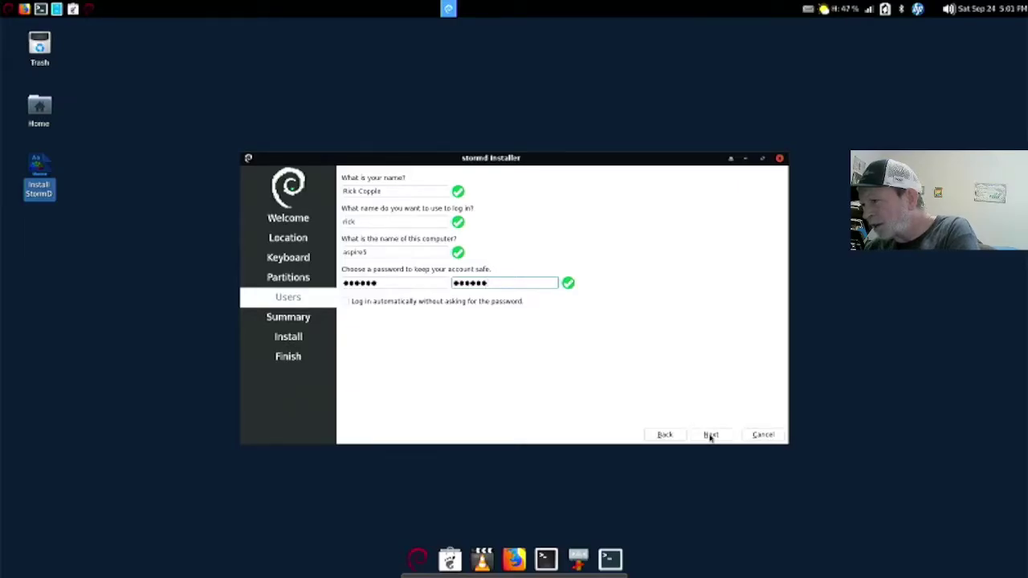
- Accept the user settings and start the installation from the summary
click(710, 434)
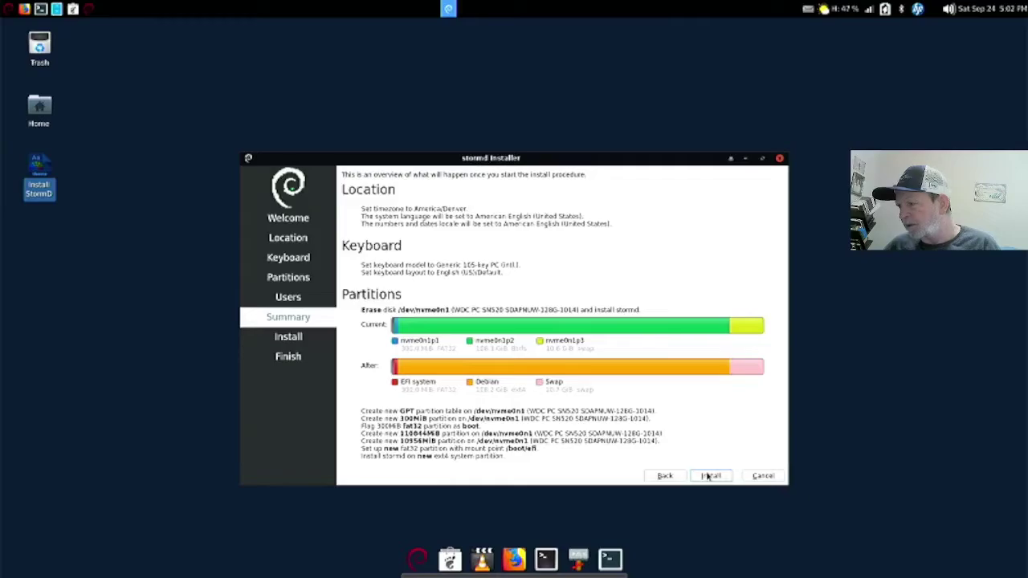
click(710, 475)
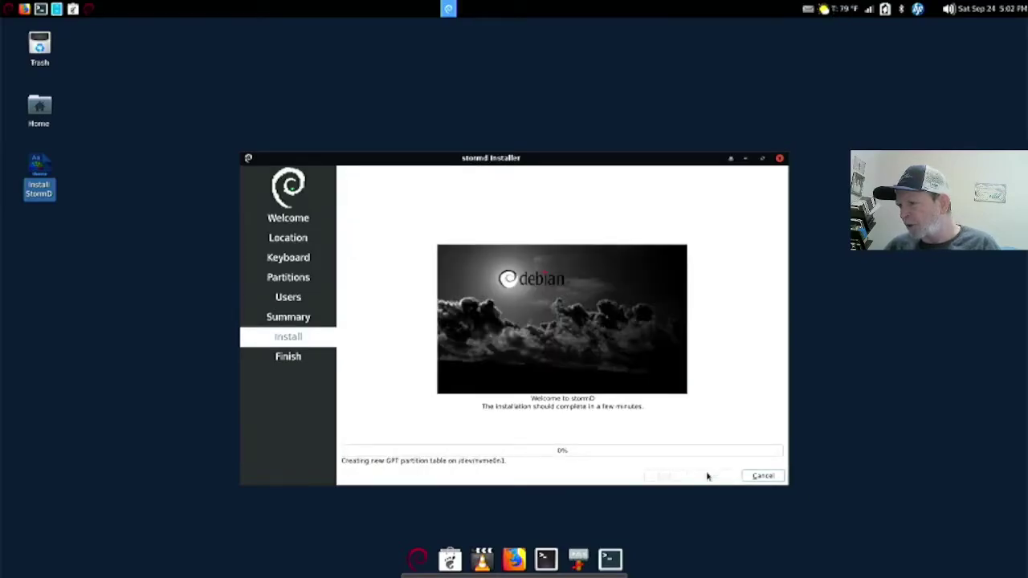